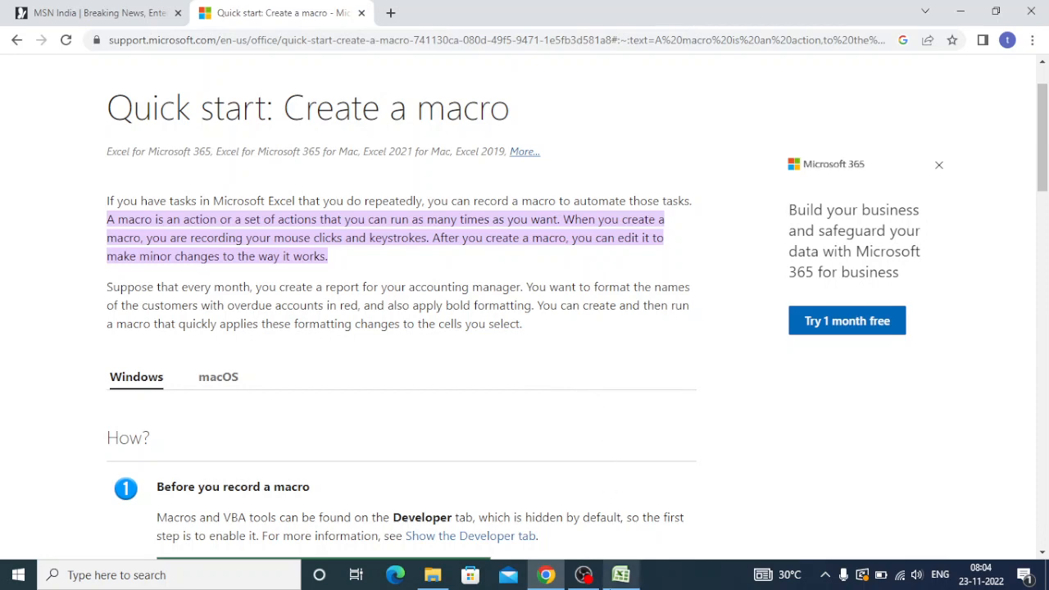
- Switch to the Excel worksheet with the product list and select the BRITANNIA cell C7
{"action": "left_click", "coordinate": [620, 575]}
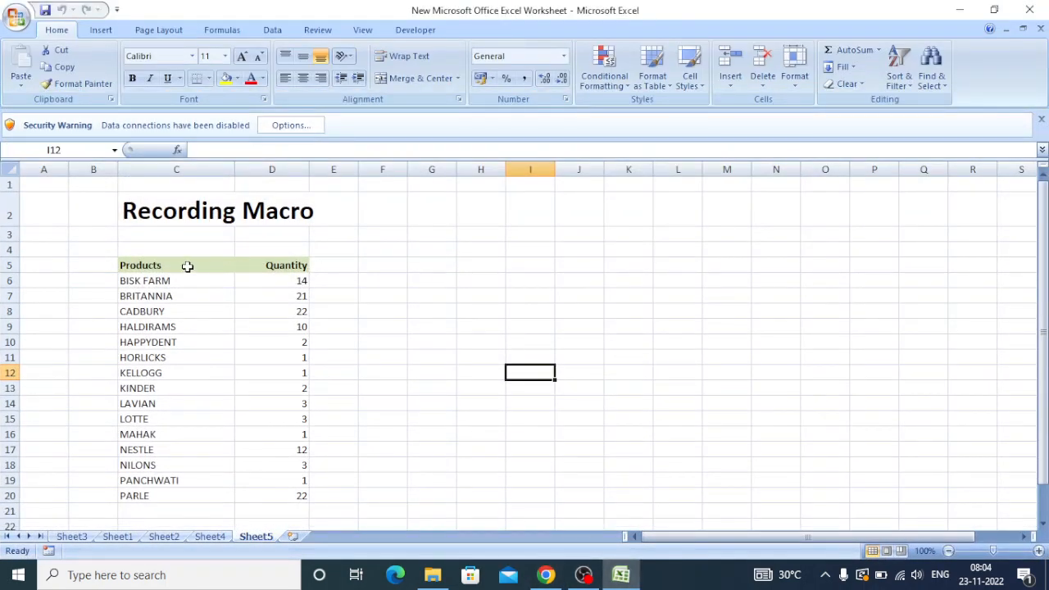
{"action": "left_click_drag", "start_coordinate": [187, 265], "coordinate": [281, 259]}
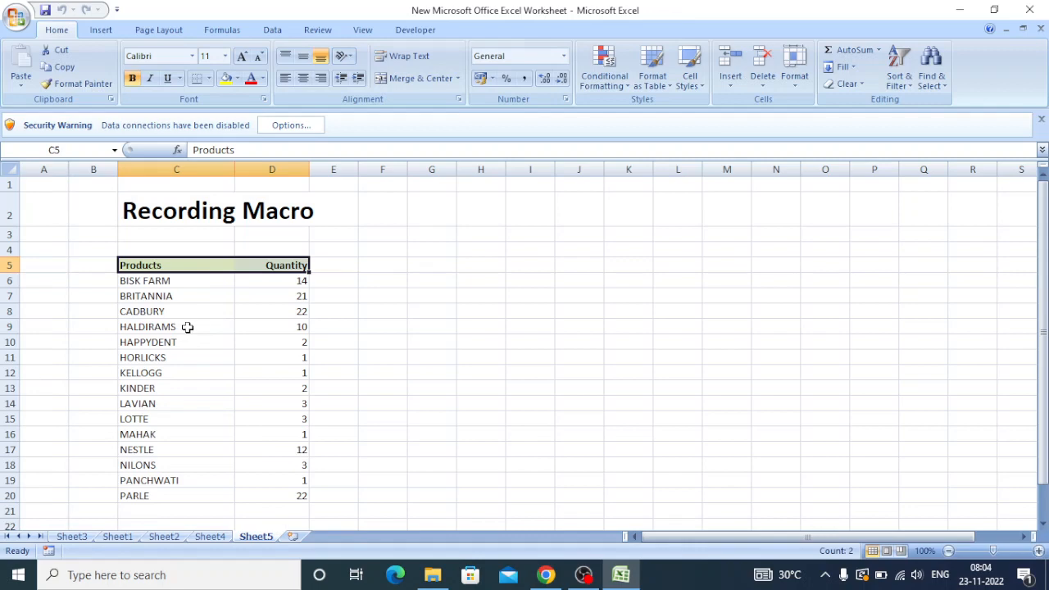
{"action": "left_click_drag", "start_coordinate": [188, 295], "coordinate": [272, 295]}
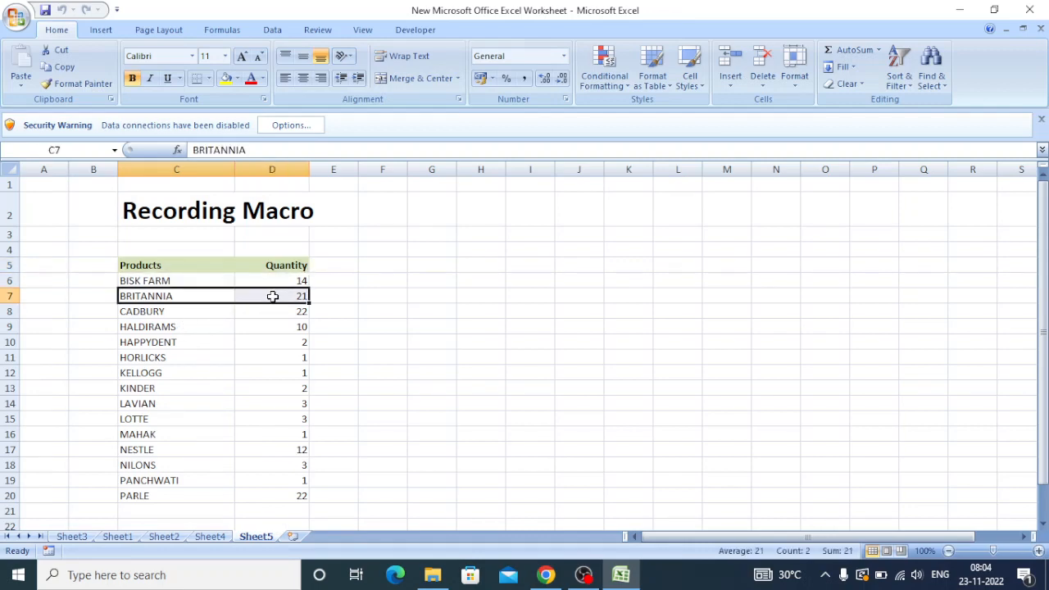
{"action": "left_click", "coordinate": [216, 295]}
{"action": "left_click_drag", "start_coordinate": [216, 295], "coordinate": [253, 295]}
{"action": "left_click", "coordinate": [204, 315]}
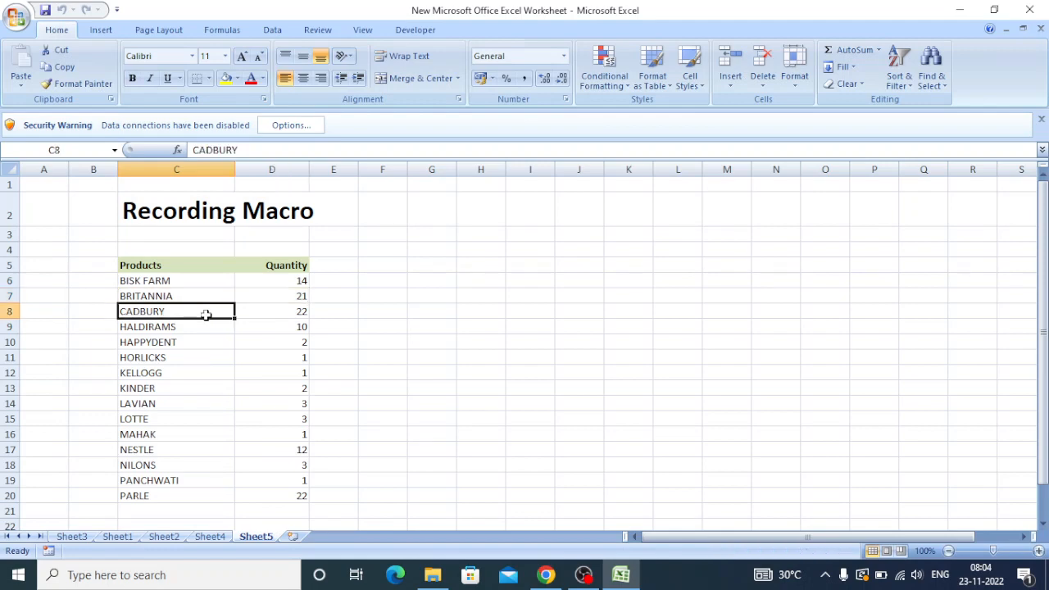
{"action": "left_click", "coordinate": [180, 296]}
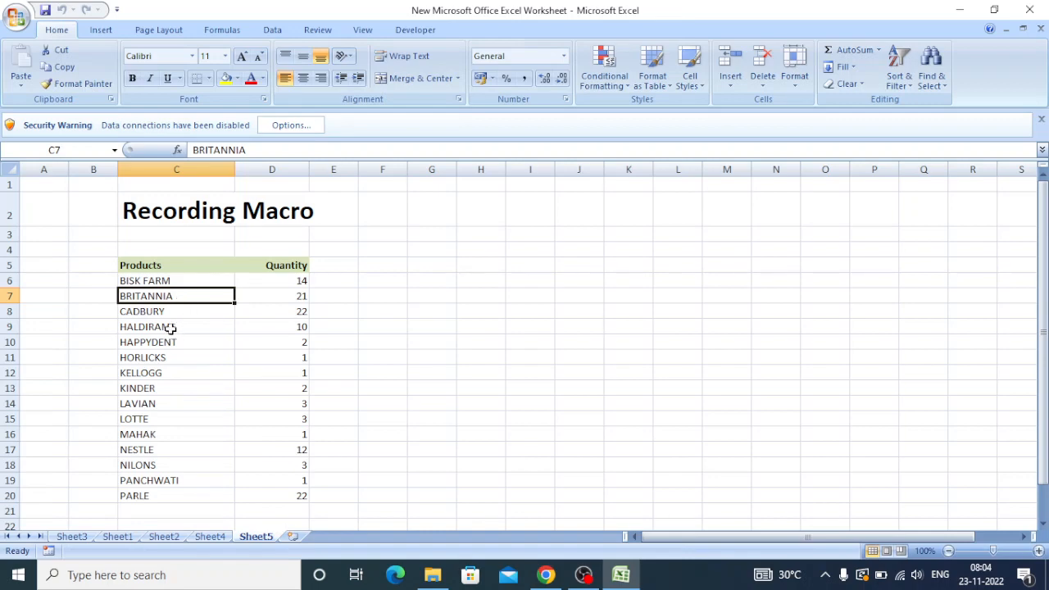
- Turn on relative references and start recording a macro named Macro1 with shortcut letter m, stored in This Workbook
{"action": "left_click", "coordinate": [416, 31]}
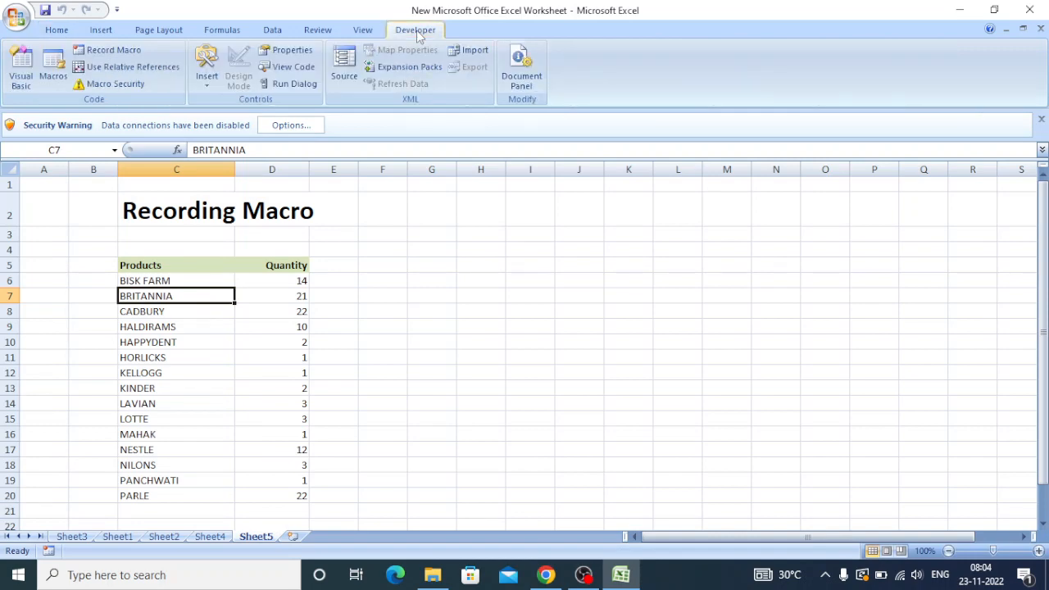
{"action": "left_click", "coordinate": [151, 67]}
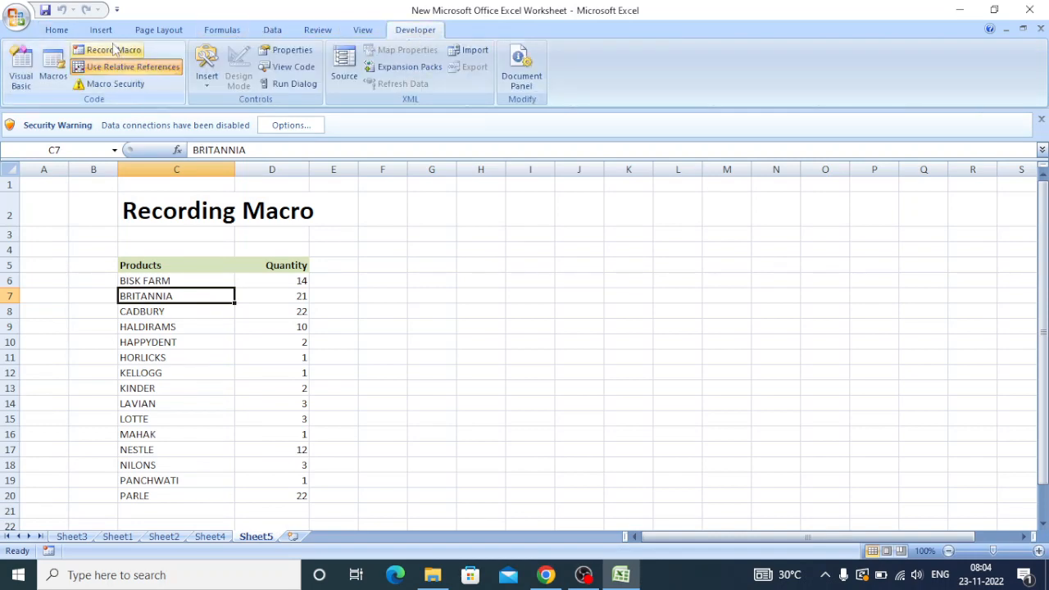
{"action": "left_click", "coordinate": [115, 51]}
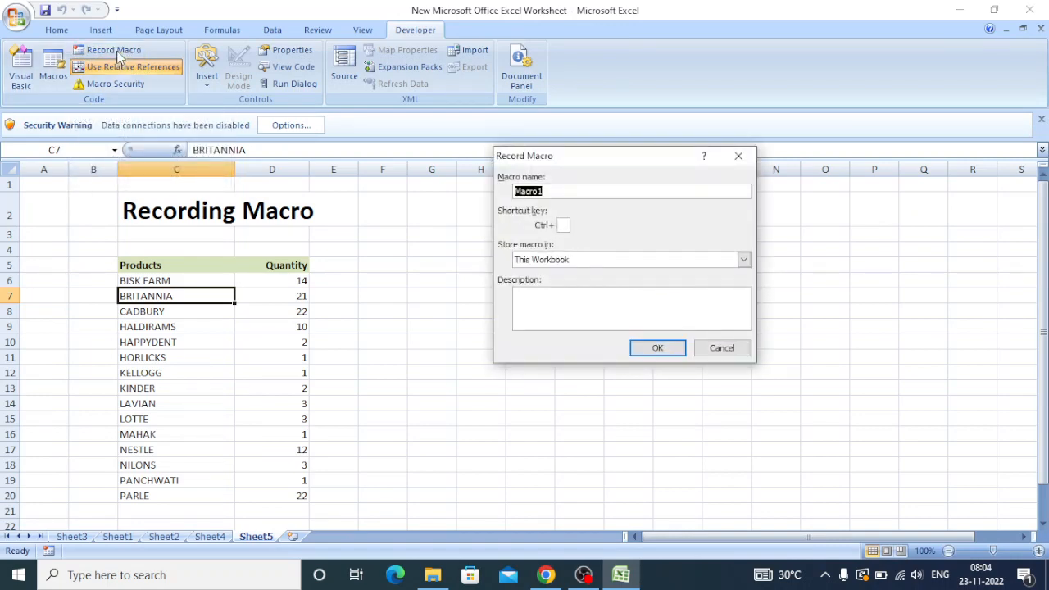
{"action": "left_click_drag", "start_coordinate": [578, 164], "coordinate": [513, 177]}
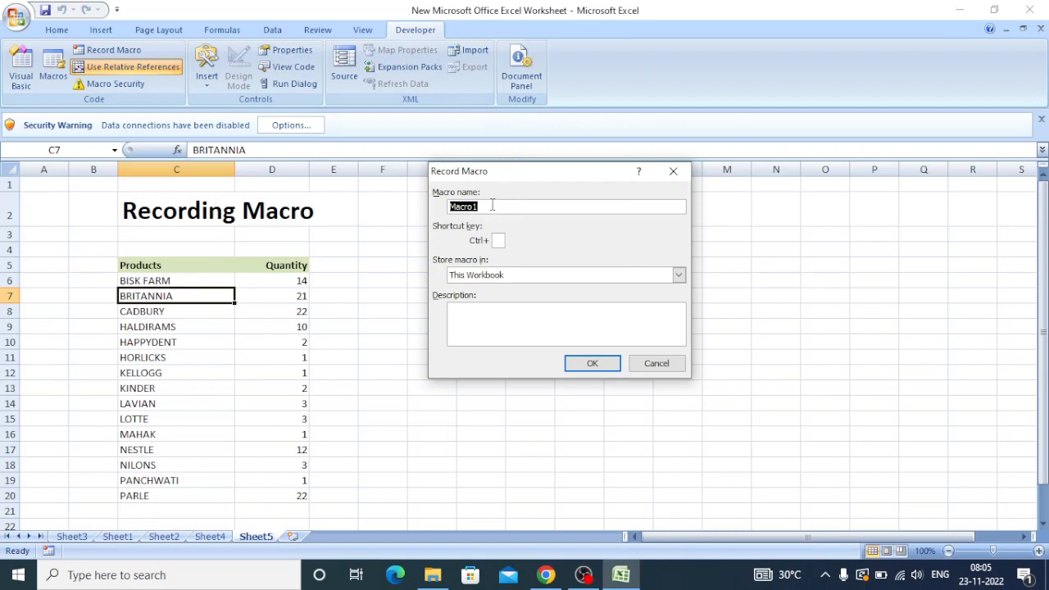
{"action": "left_click", "coordinate": [498, 240]}
{"action": "type", "text": "m"}
{"action": "left_click", "coordinate": [678, 277]}
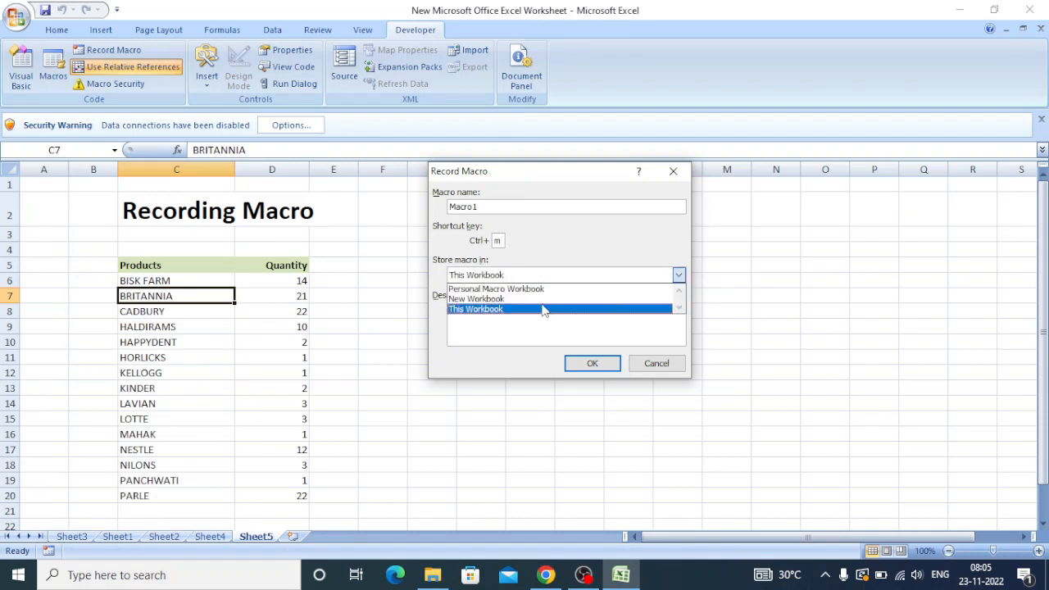
{"action": "left_click", "coordinate": [534, 279]}
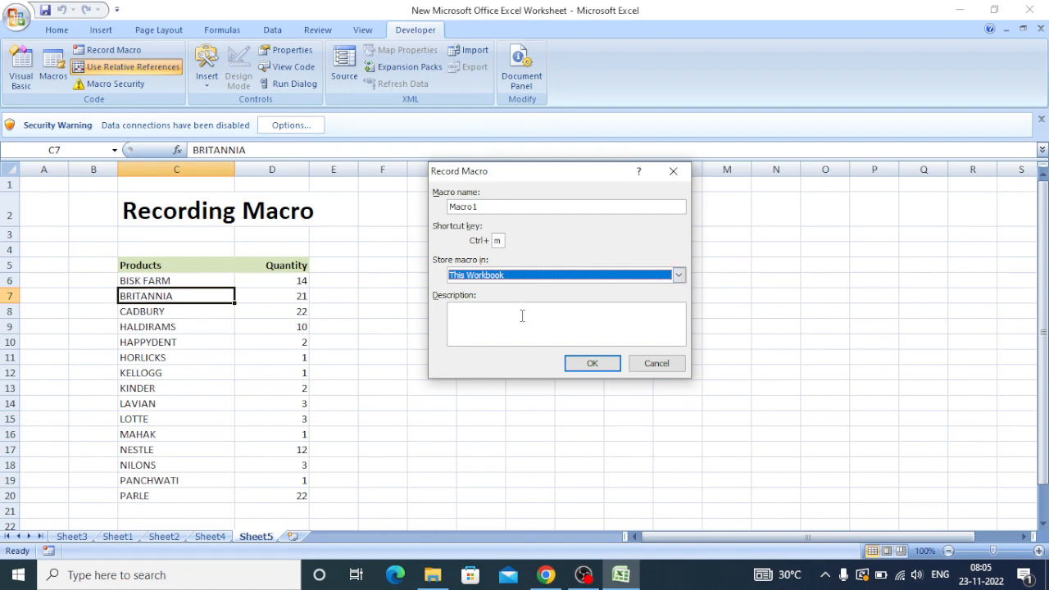
{"action": "left_click", "coordinate": [522, 315]}
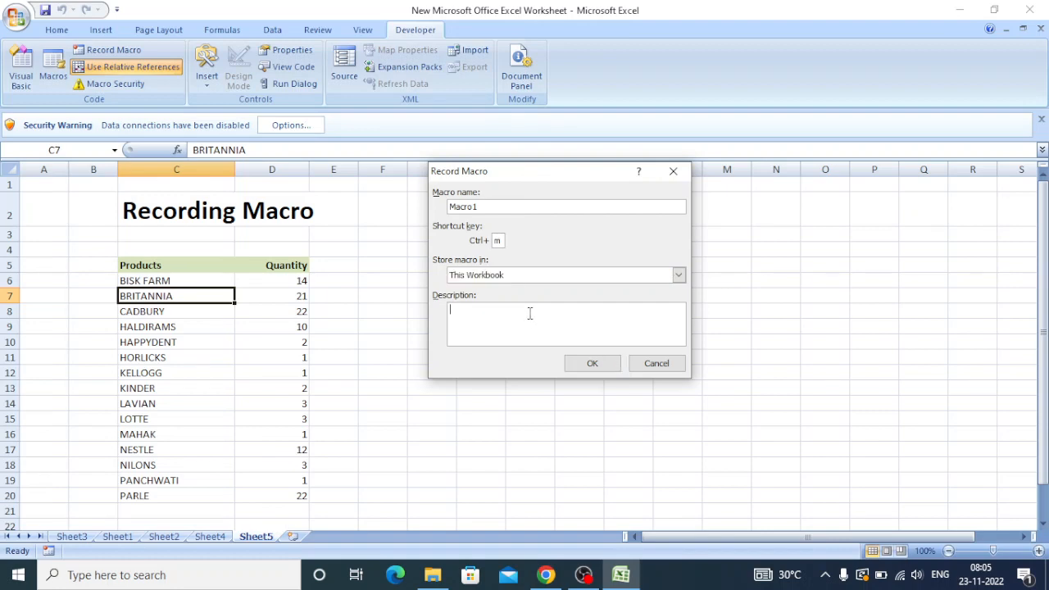
{"action": "left_click", "coordinate": [595, 367]}
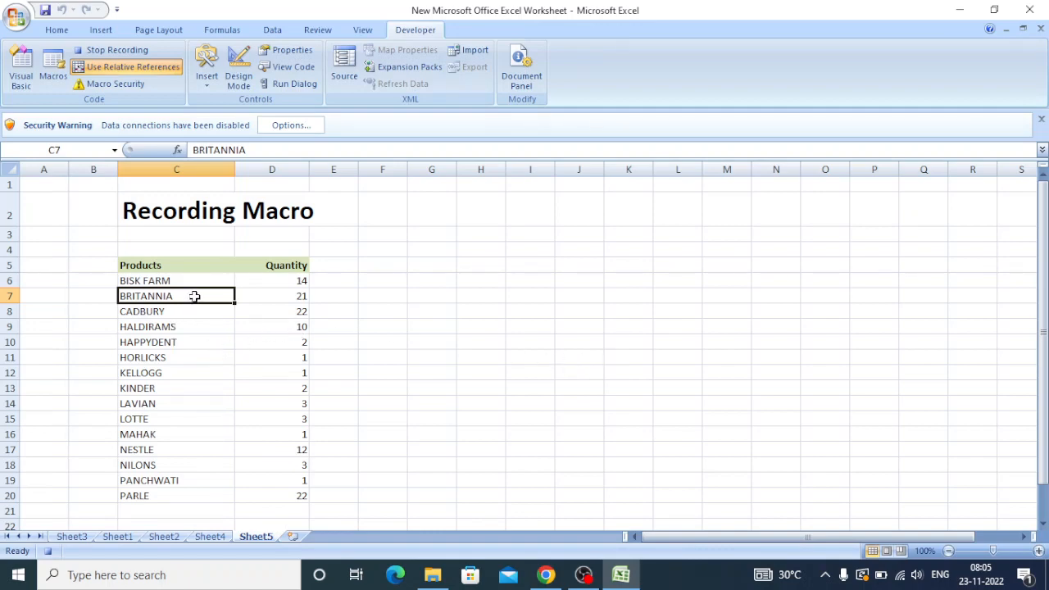
- Format the BRITANNIA row, cells C7:D7, with bold text, yellow fill and red font colour
{"action": "left_click_drag", "start_coordinate": [208, 296], "coordinate": [263, 297]}
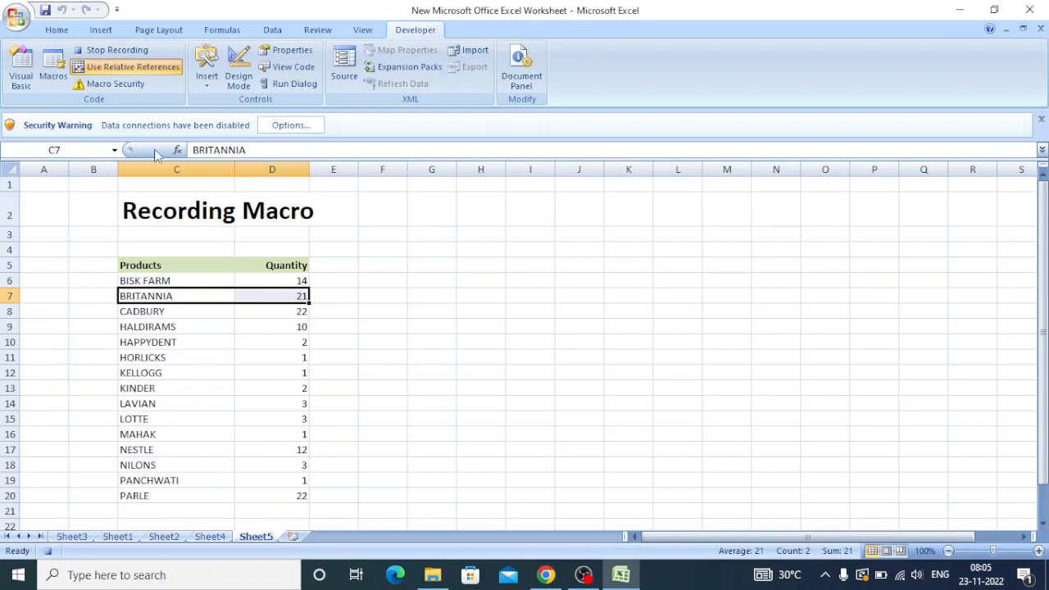
{"action": "left_click", "coordinate": [58, 31]}
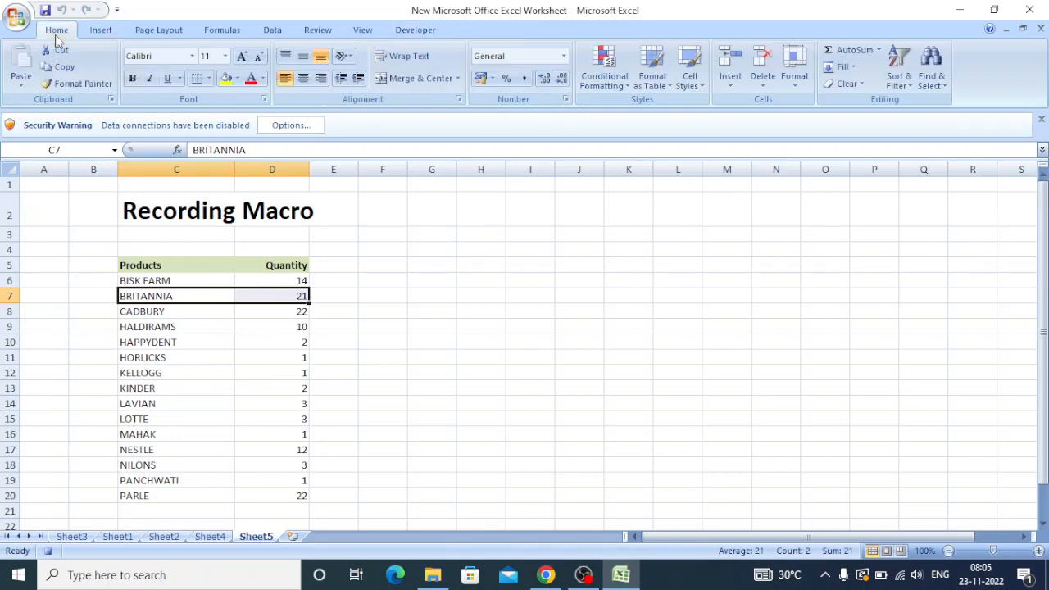
{"action": "left_click", "coordinate": [132, 78]}
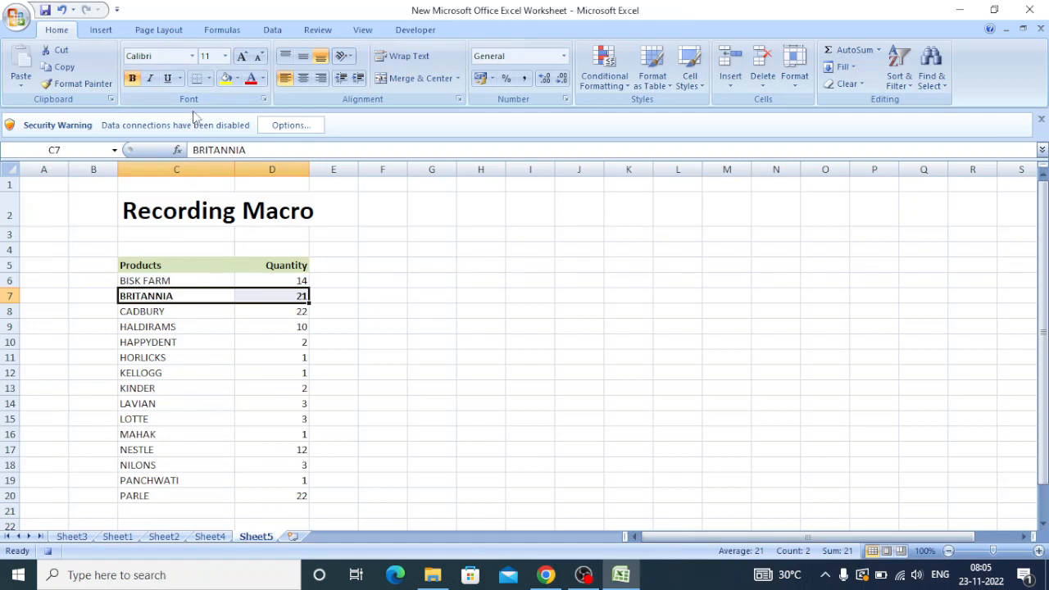
{"action": "left_click", "coordinate": [225, 80]}
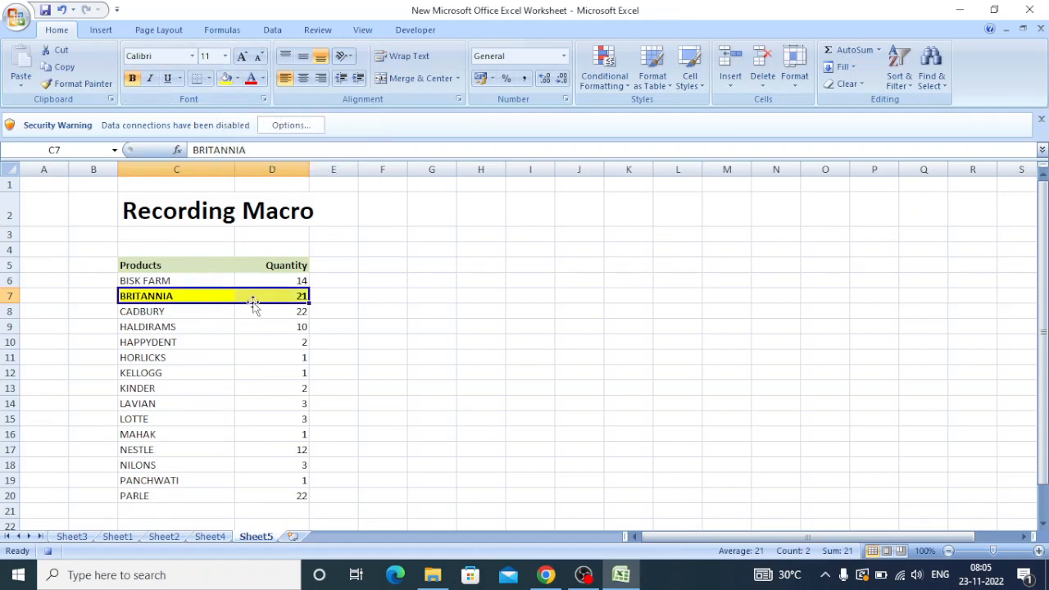
{"action": "left_click", "coordinate": [252, 79]}
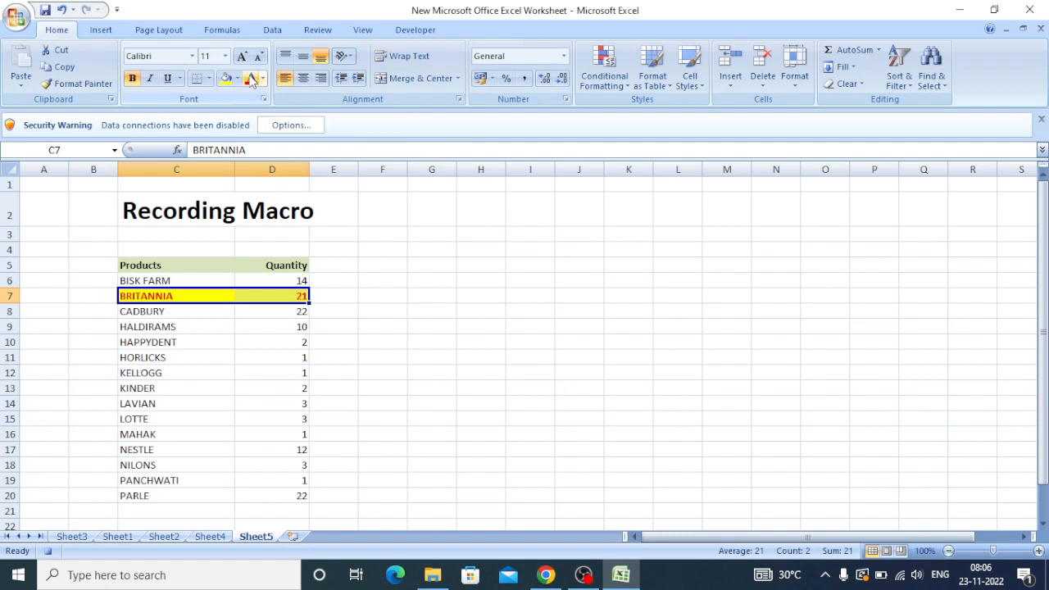
- Change the BRITANNIA row's font to Arial Black and stop recording the macro
{"action": "scroll", "coordinate": [263, 276], "scroll_direction": "up", "scroll_amount": 1}
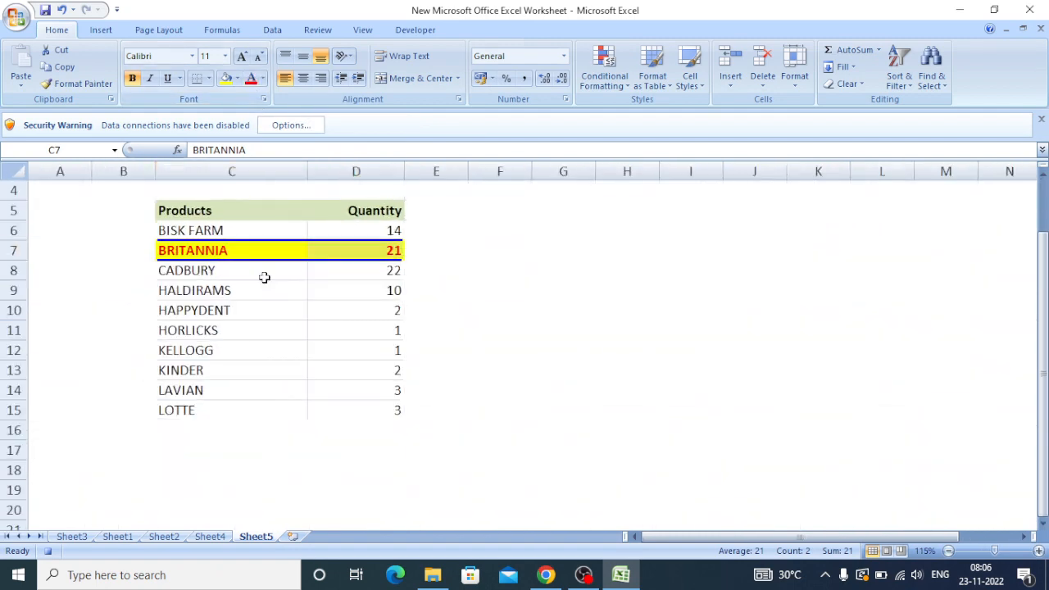
{"action": "scroll", "coordinate": [323, 271], "scroll_direction": "up", "scroll_amount": 2}
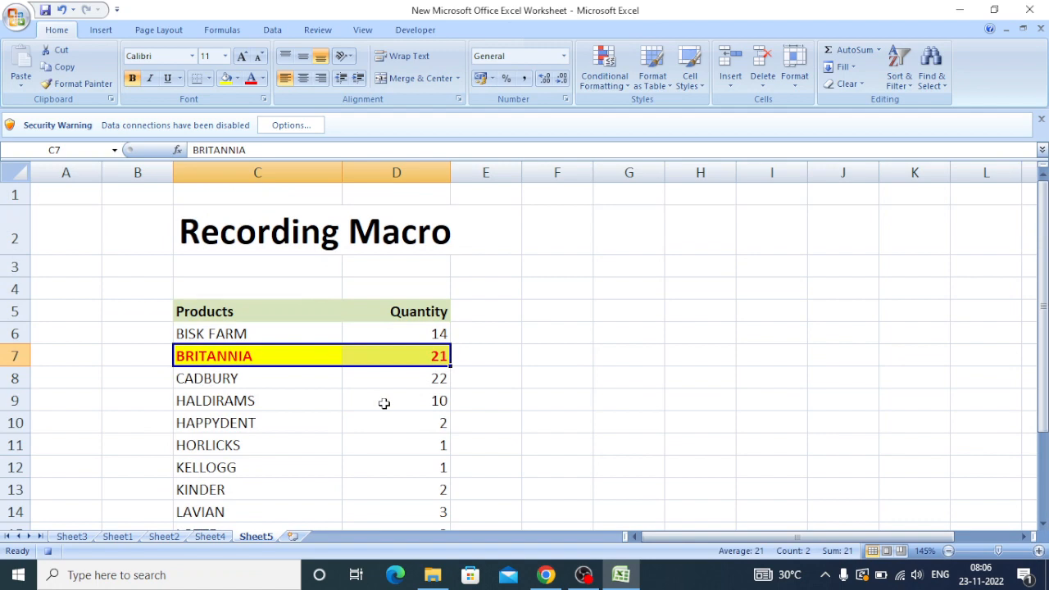
{"action": "left_click", "coordinate": [193, 57]}
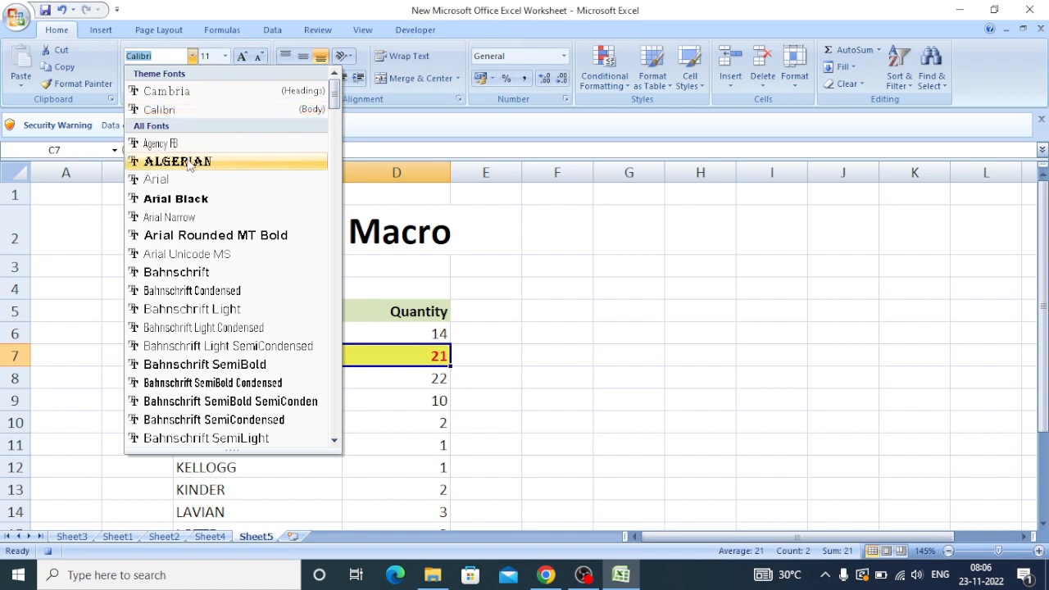
{"action": "left_click", "coordinate": [190, 201]}
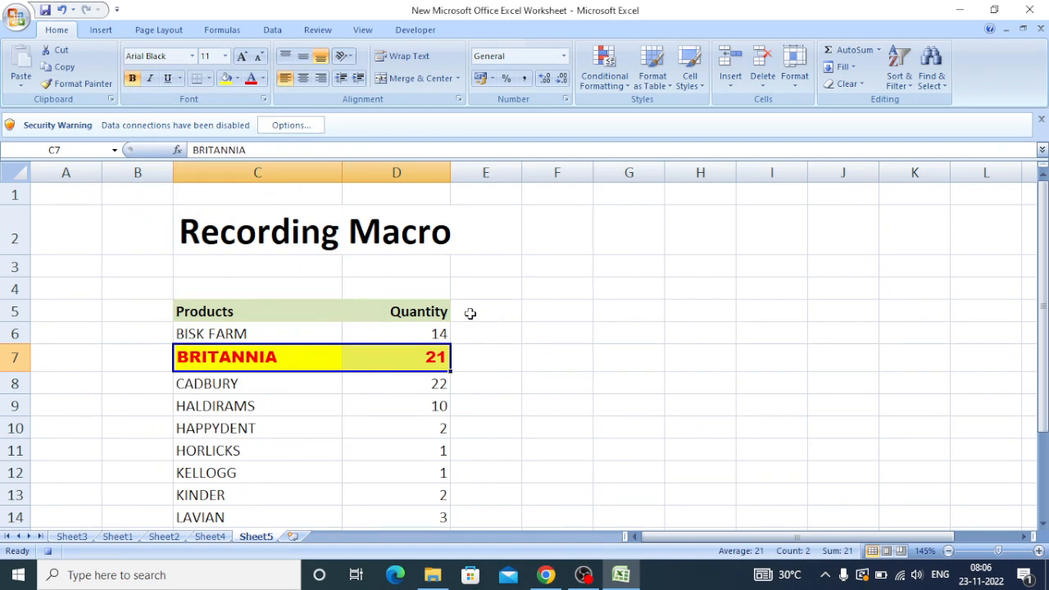
{"action": "left_click", "coordinate": [418, 33]}
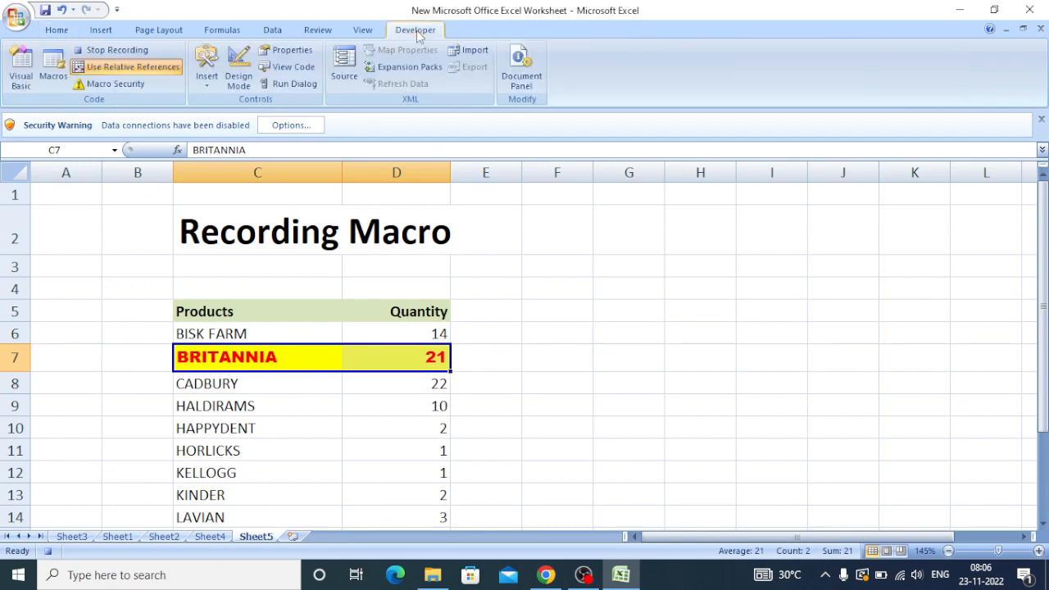
{"action": "left_click", "coordinate": [115, 50]}
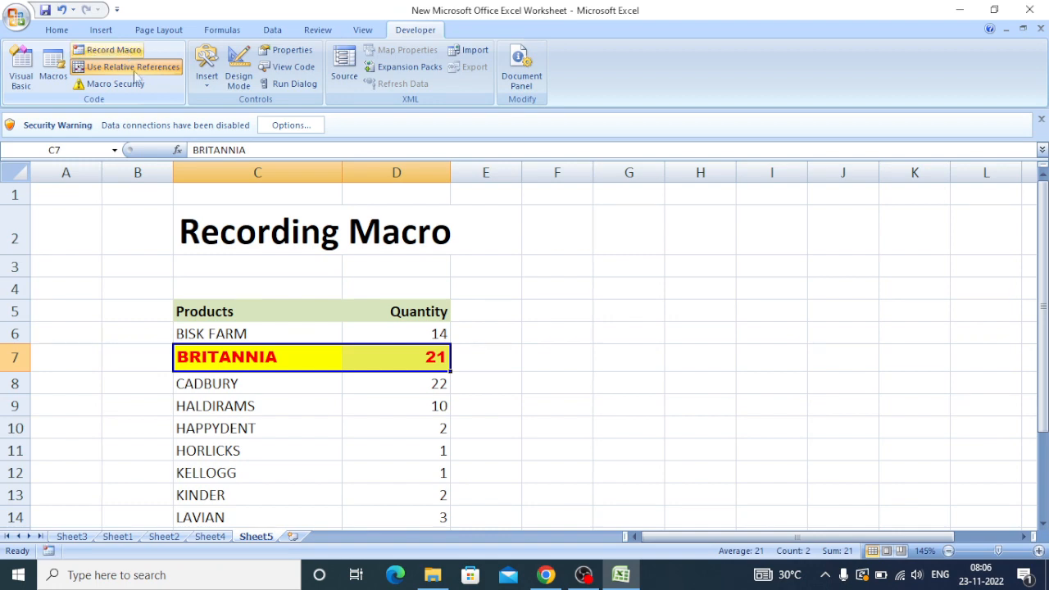
- Run the recorded macro on the HORLICKS row, starting from cell C11
{"action": "scroll", "coordinate": [313, 339], "scroll_direction": "down", "scroll_amount": 1}
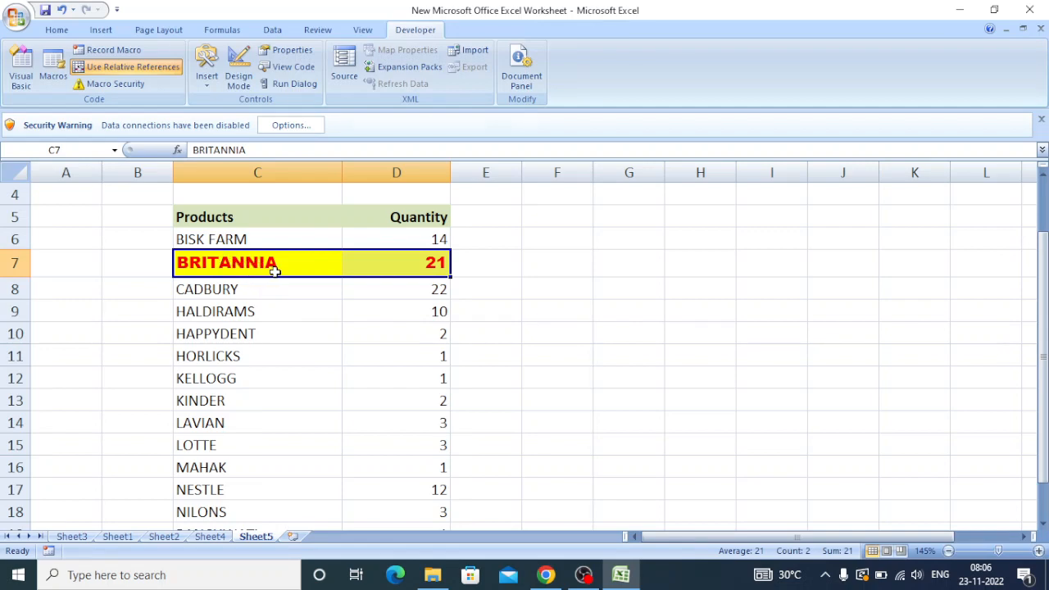
{"action": "left_click", "coordinate": [236, 355]}
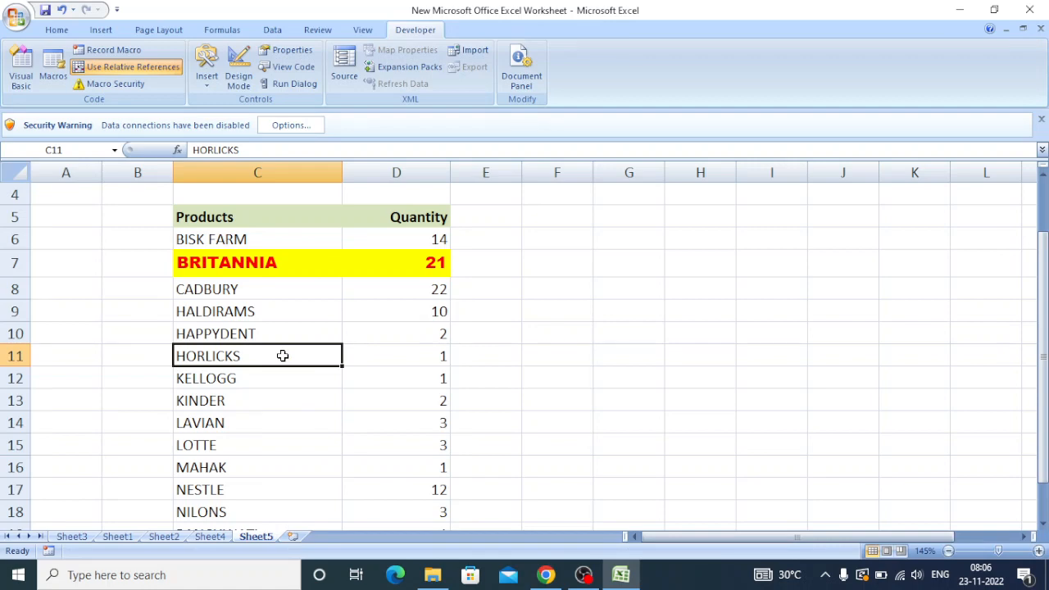
{"action": "key", "text": "ctrl+m"}
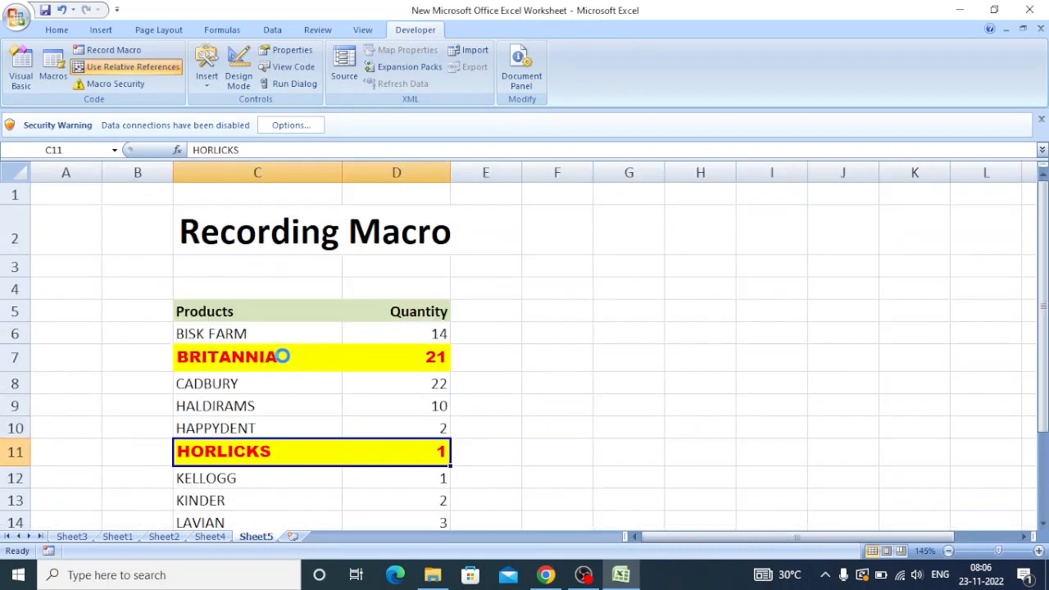
- Run the recorded macro on the PANCHWATI row, starting from cell C19
{"action": "scroll", "coordinate": [281, 356], "scroll_direction": "down", "scroll_amount": 2}
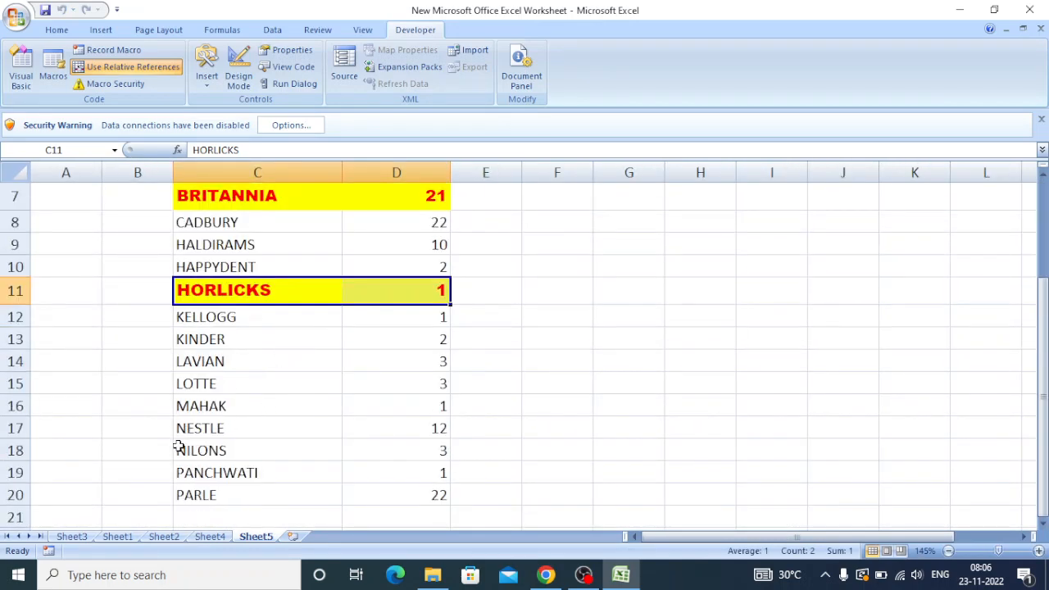
{"action": "left_click", "coordinate": [199, 473]}
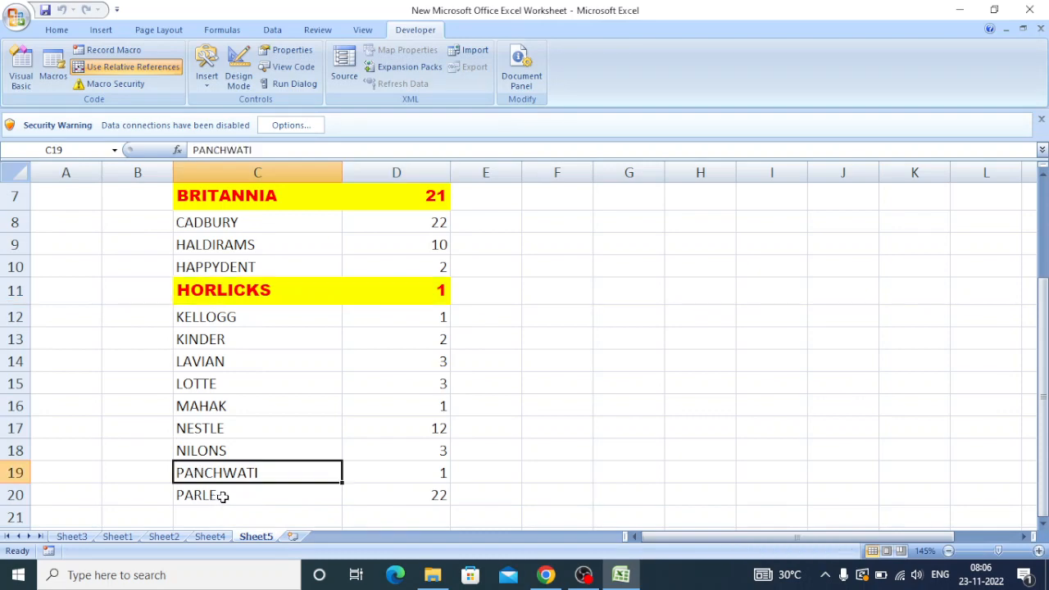
{"action": "key", "text": "ctrl+q"}
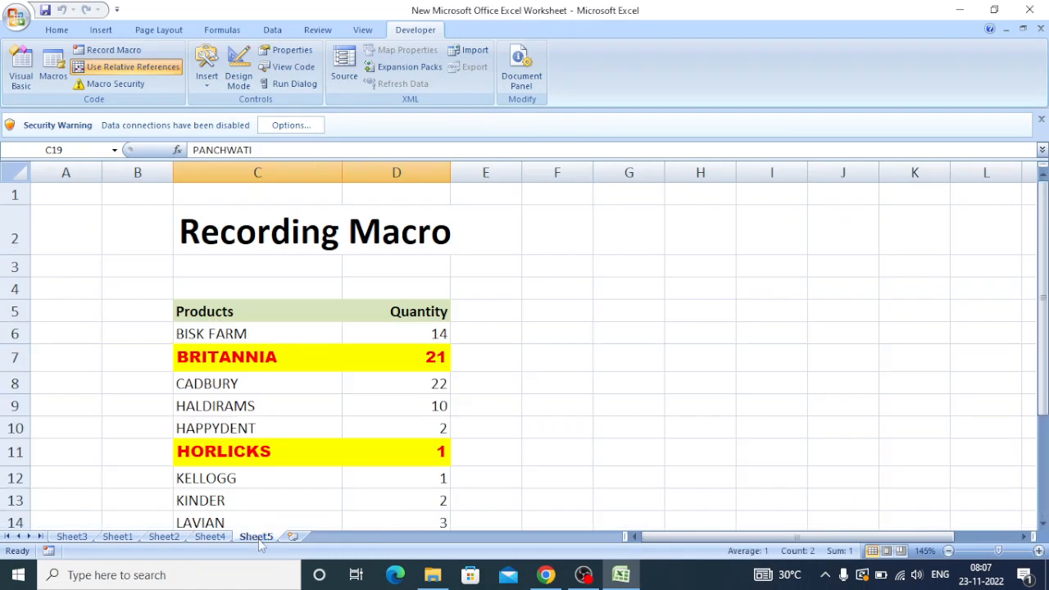
{"action": "scroll", "coordinate": [279, 407], "scroll_direction": "down", "scroll_amount": 2}
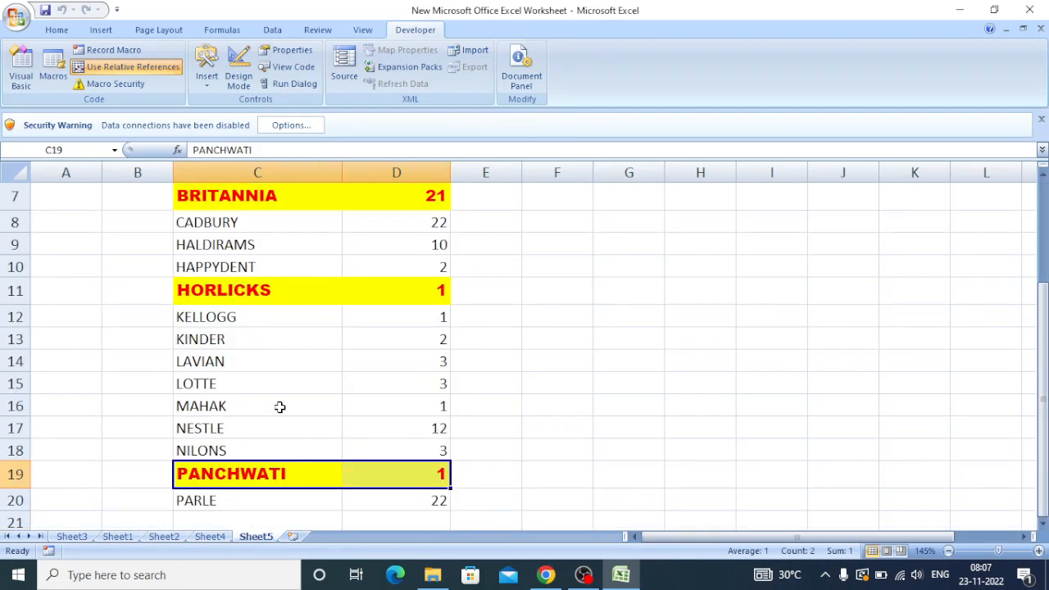
- Run the recorded macro on the HALDIRAMS row, starting from cell C9
{"action": "scroll", "coordinate": [283, 368], "scroll_direction": "up", "scroll_amount": 2}
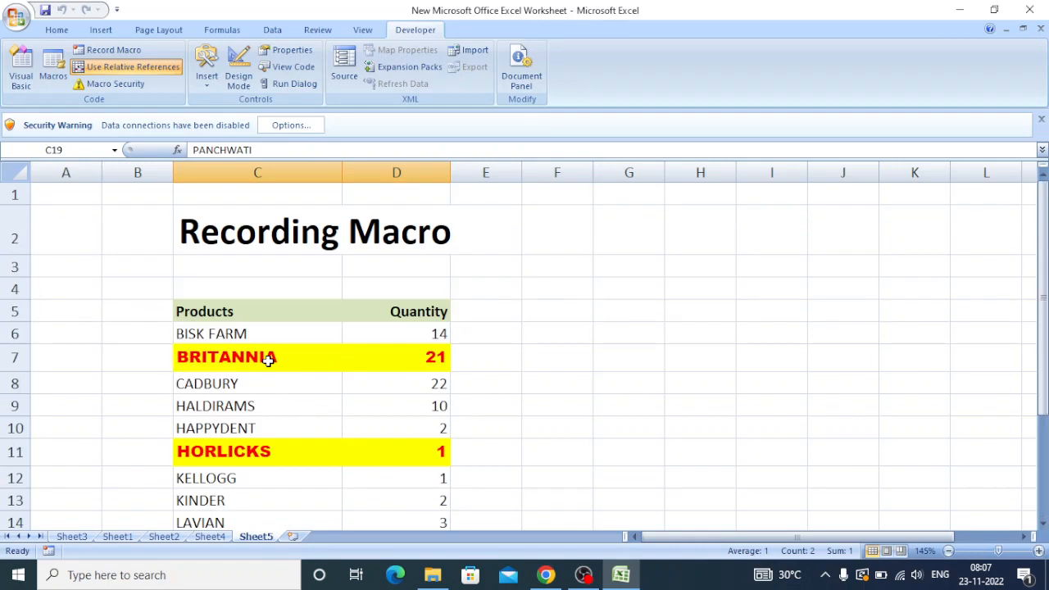
{"action": "left_click", "coordinate": [266, 408]}
{"action": "key", "text": "ctrl+q"}
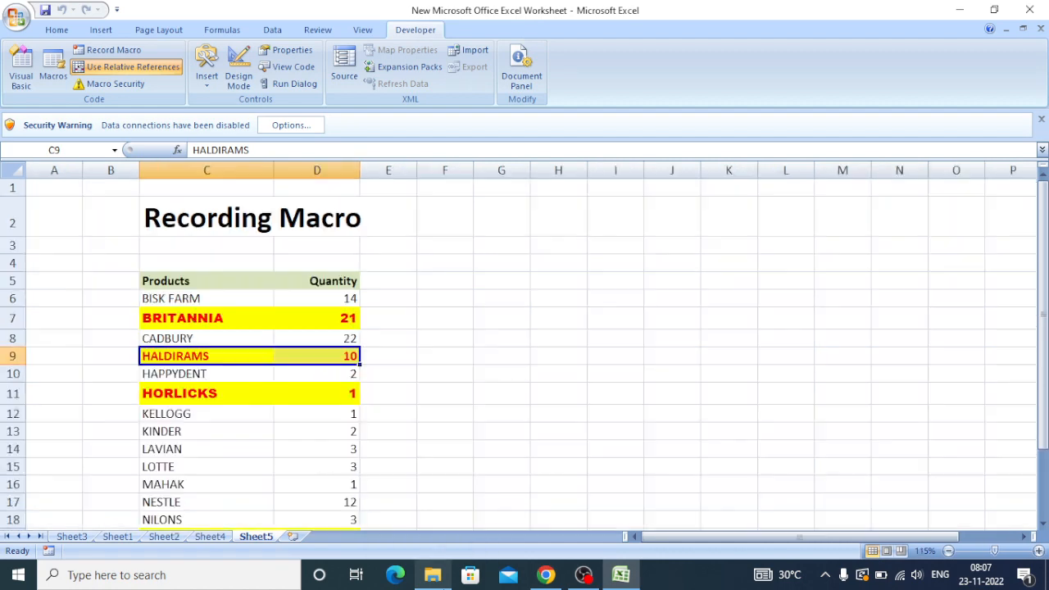